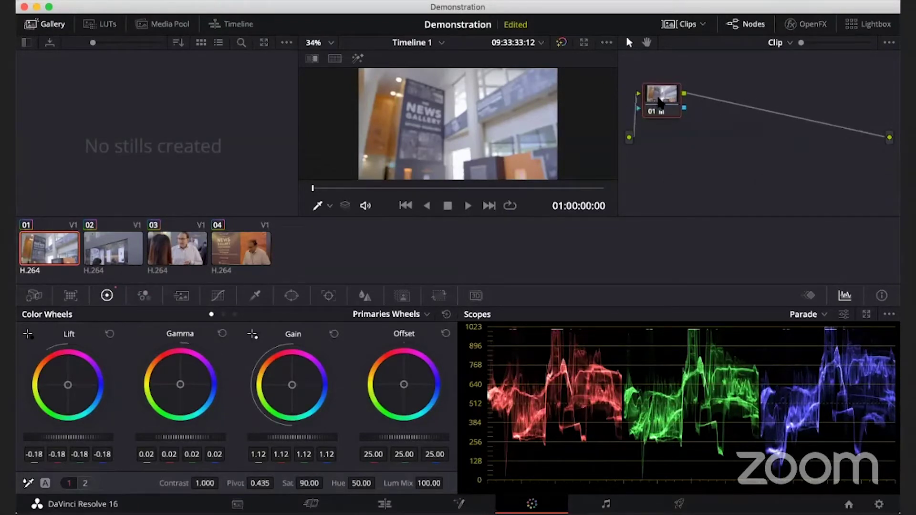
Step: Reposition node 01 slightly and add a serial node after it
{"action": "left_click_drag", "start_coordinate": [676, 105], "coordinate": [670, 95]}
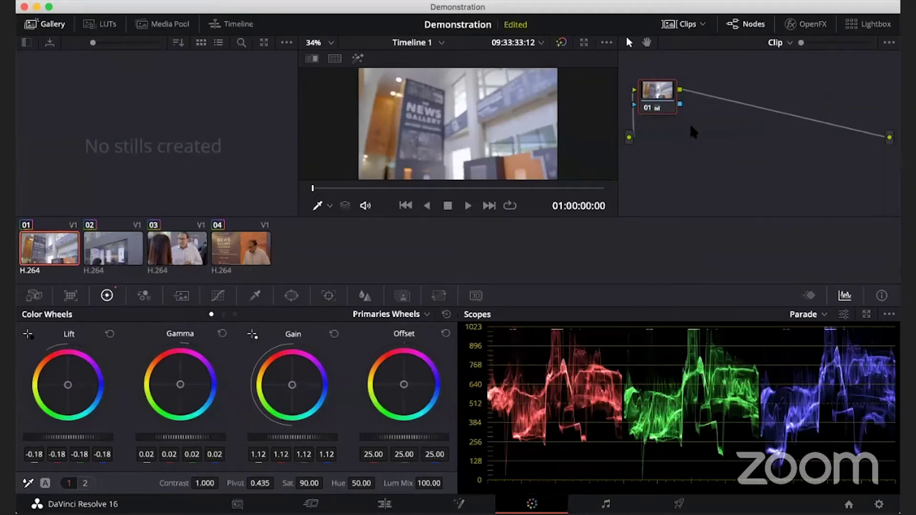
{"action": "key", "text": "alt+s"}
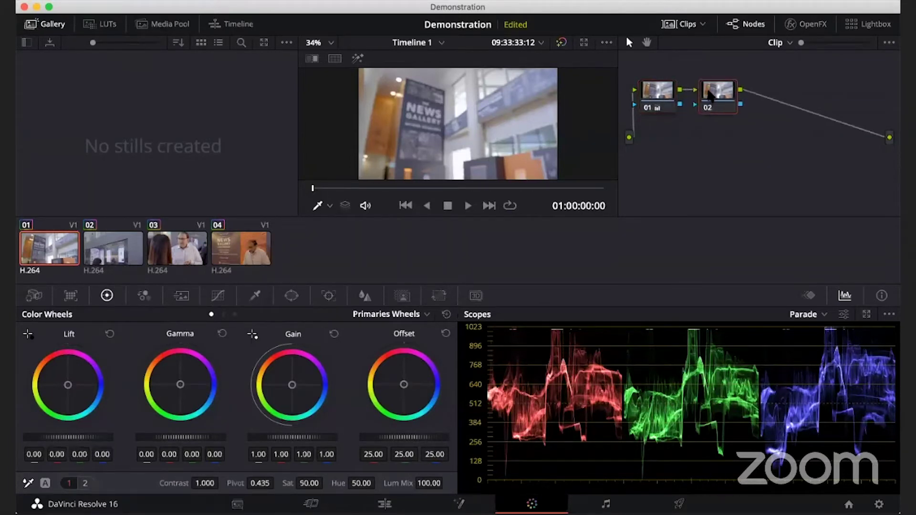
Step: Try adding another serial node after node 02 and delete it again
{"action": "right_click", "coordinate": [708, 92]}
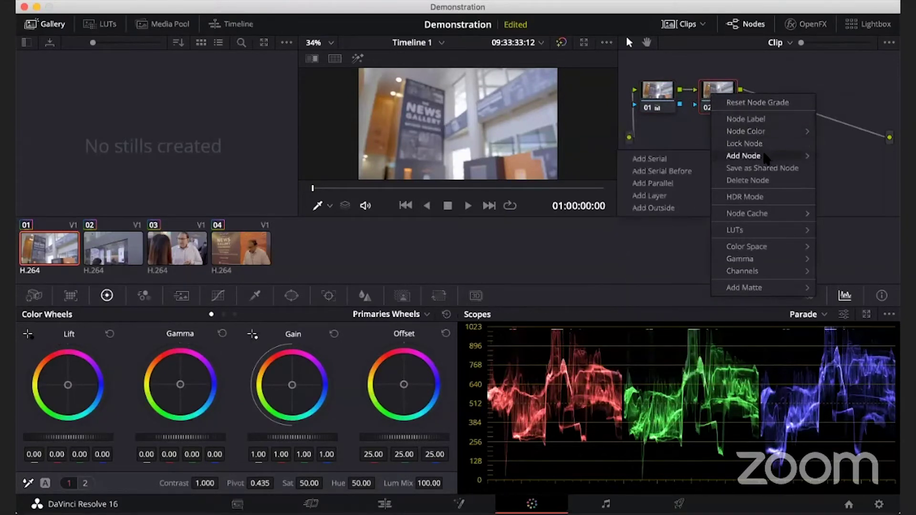
{"action": "mouse_move", "coordinate": [716, 156]}
{"action": "left_click", "coordinate": [690, 160]}
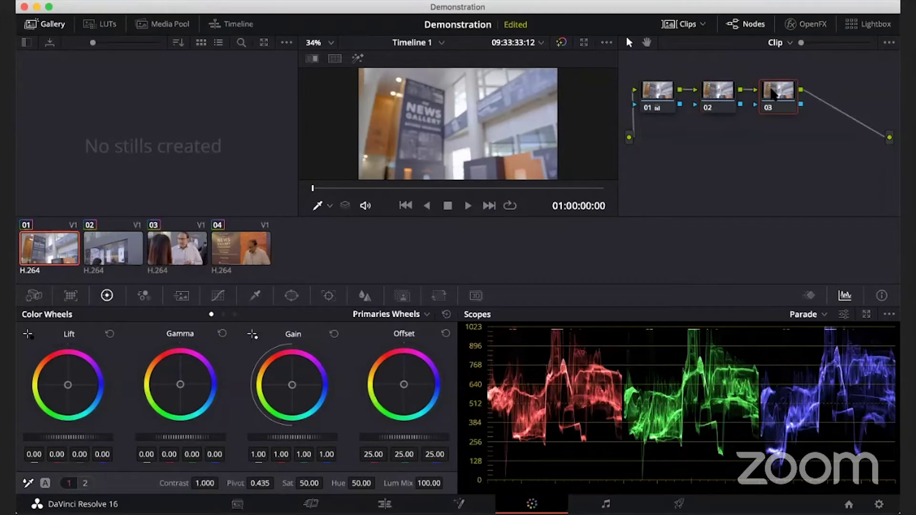
{"action": "key", "text": "Delete"}
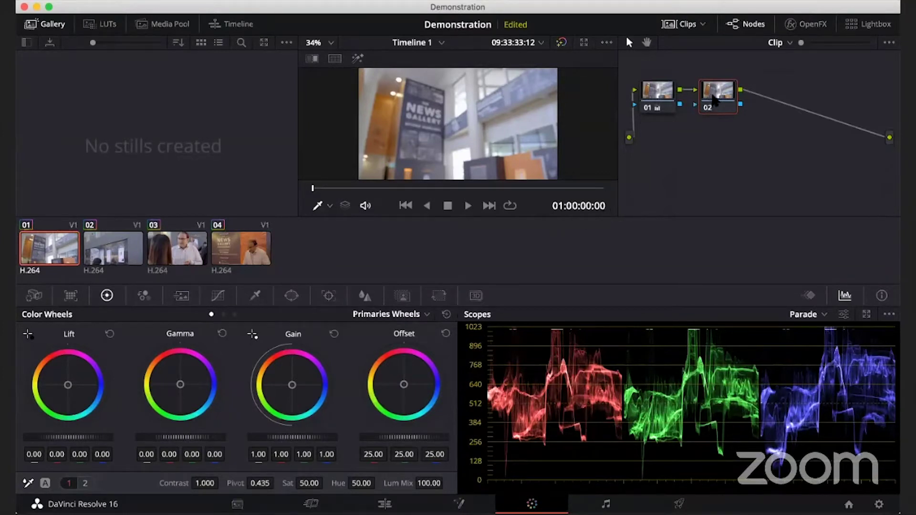
Step: Reset the grade on node 01 of the first clip
{"action": "left_click", "coordinate": [660, 94]}
{"action": "right_click", "coordinate": [660, 95]}
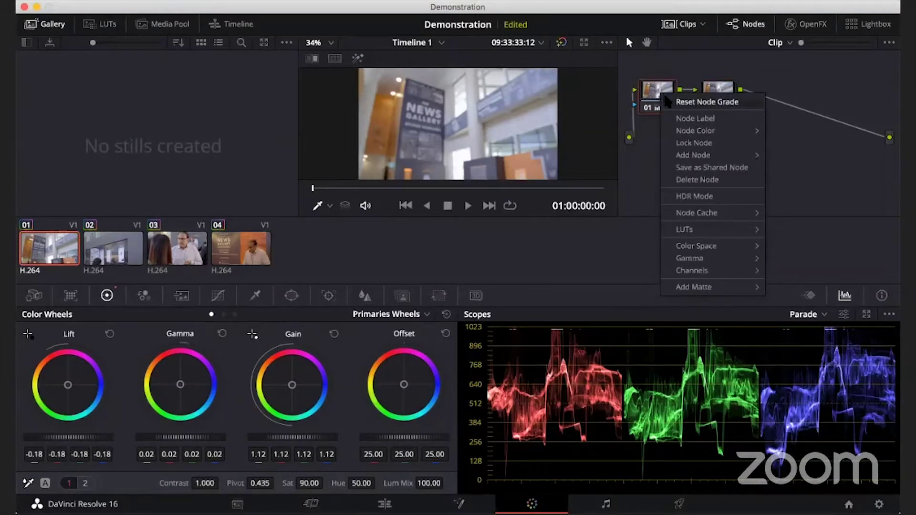
{"action": "left_click", "coordinate": [687, 101]}
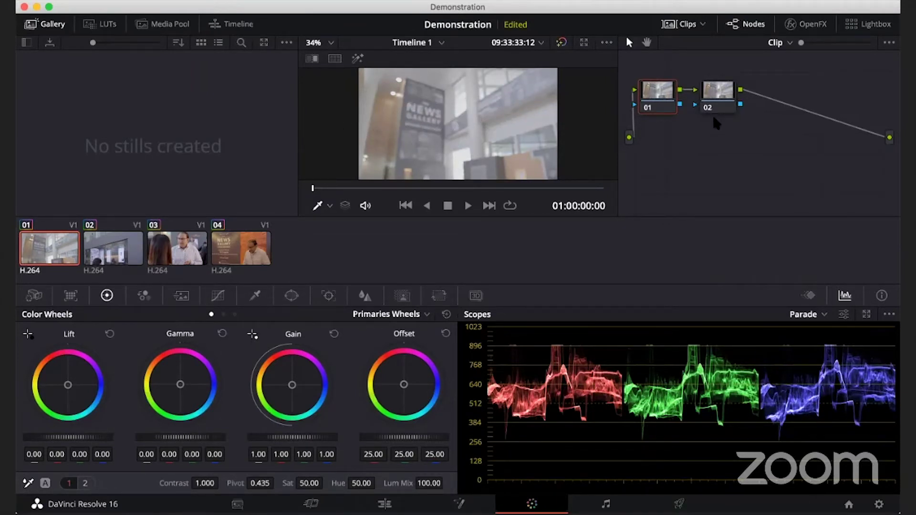
Step: Label node 02 of the first clip "BnC"
{"action": "left_click", "coordinate": [713, 98]}
{"action": "right_click", "coordinate": [708, 94]}
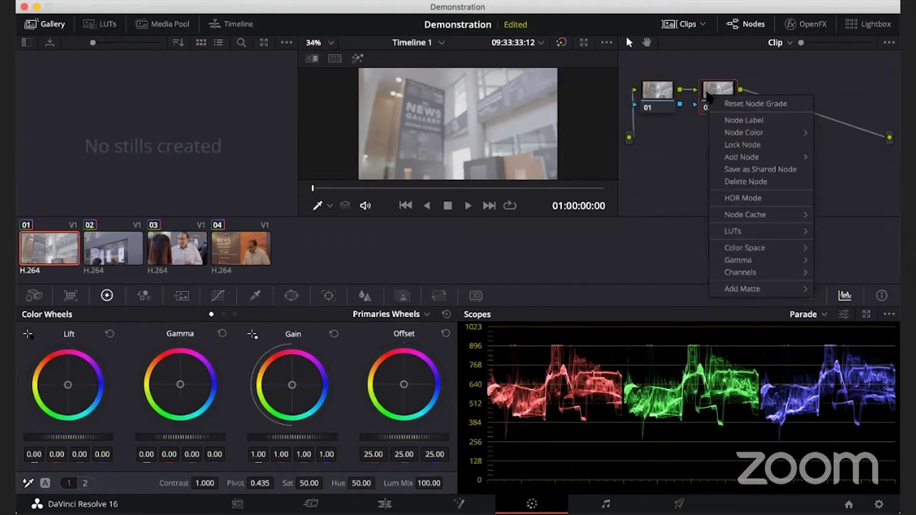
{"action": "left_click", "coordinate": [735, 120]}
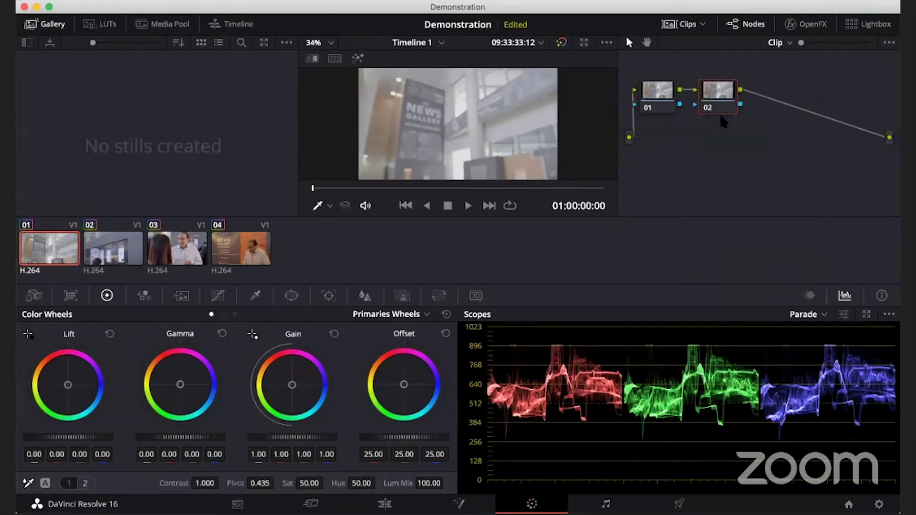
{"action": "type", "text": "BnC"}
Step: With the scopes in Parade mode, set the BnC node's Gain to 1.13 and Lift to -0.17
{"action": "left_click", "coordinate": [819, 321]}
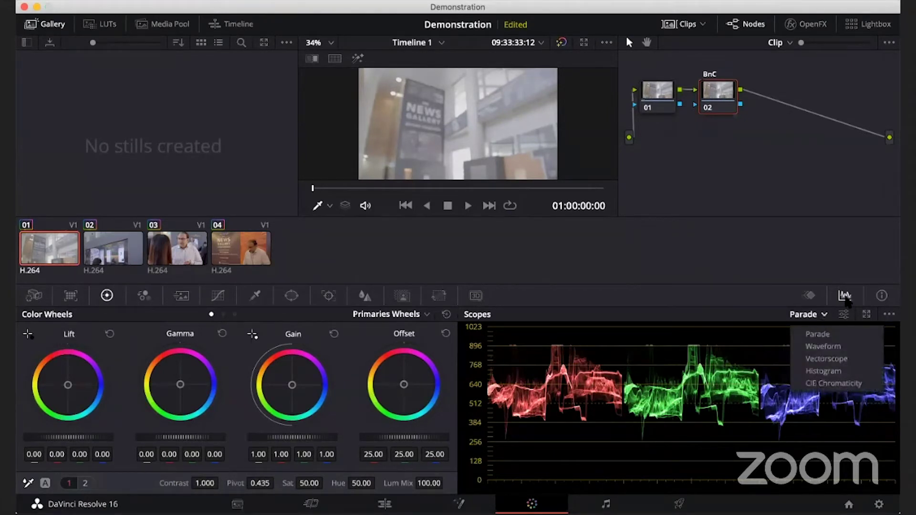
{"action": "left_click", "coordinate": [817, 336]}
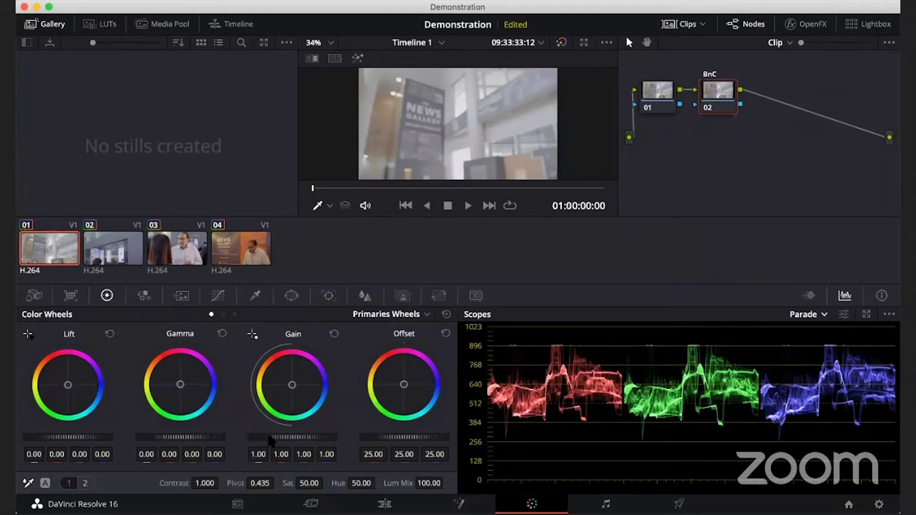
{"action": "left_click_drag", "start_coordinate": [279, 437], "coordinate": [312, 437]}
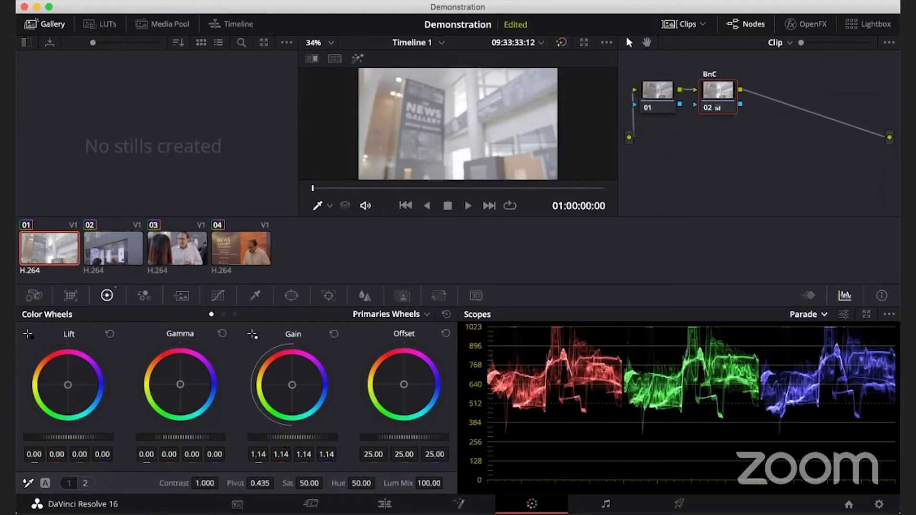
{"action": "left_click_drag", "start_coordinate": [292, 437], "coordinate": [334, 450]}
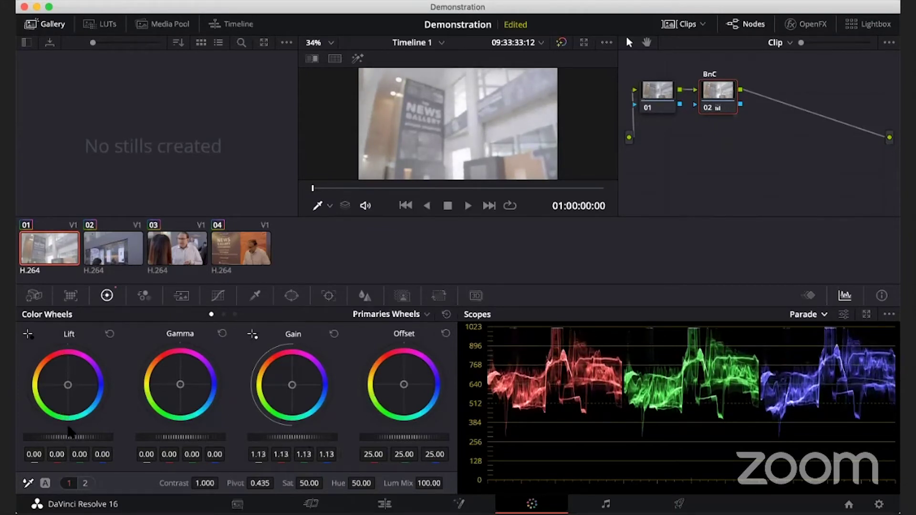
{"action": "left_click_drag", "start_coordinate": [74, 437], "coordinate": [45, 437]}
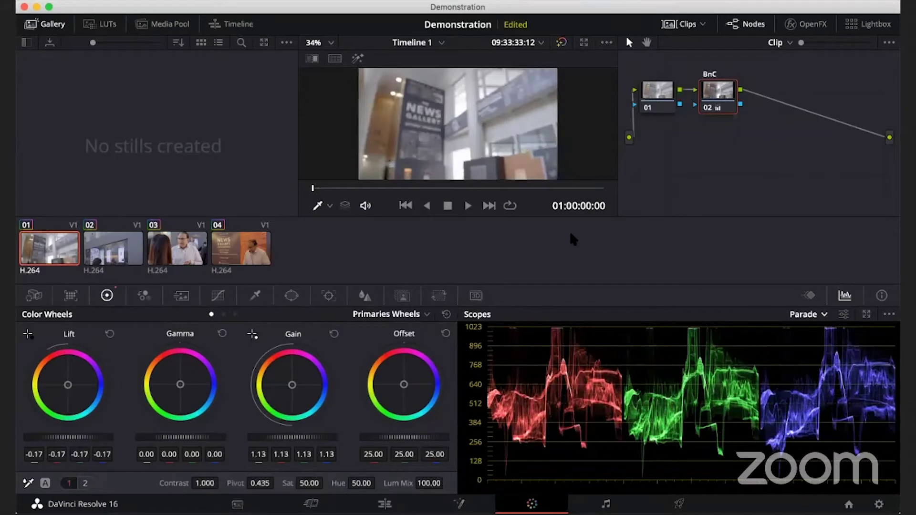
Step: Add a serial node after the BnC node and label it "Sat"
{"action": "key", "text": "alt+s"}
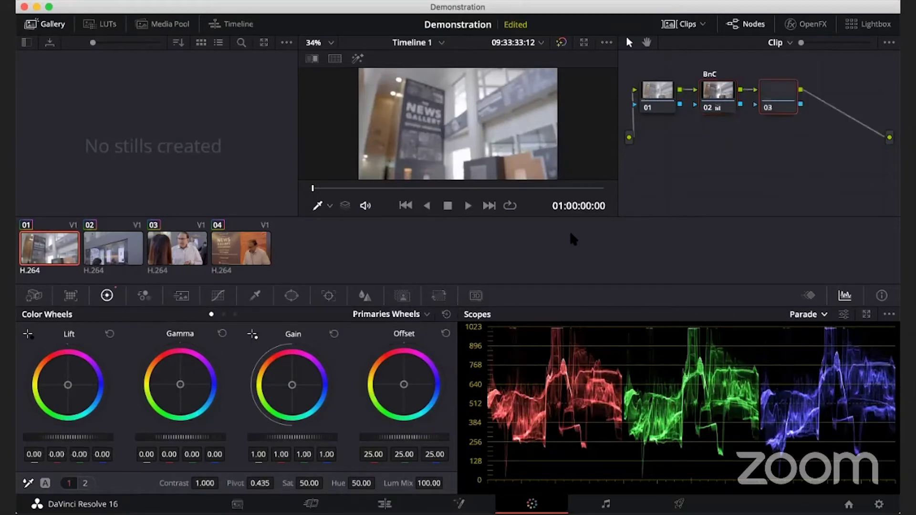
{"action": "right_click", "coordinate": [777, 95]}
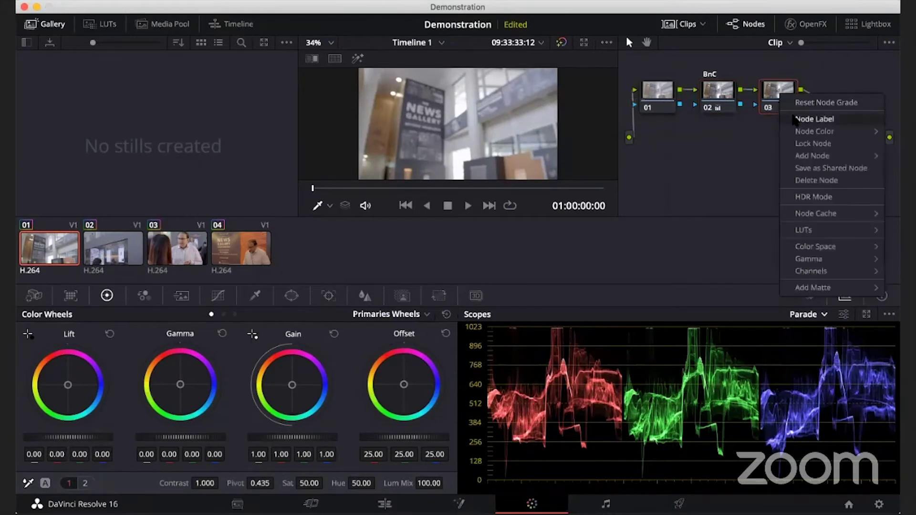
{"action": "left_click", "coordinate": [802, 119]}
{"action": "type", "text": "Sat"}
{"action": "key", "text": "Return"}
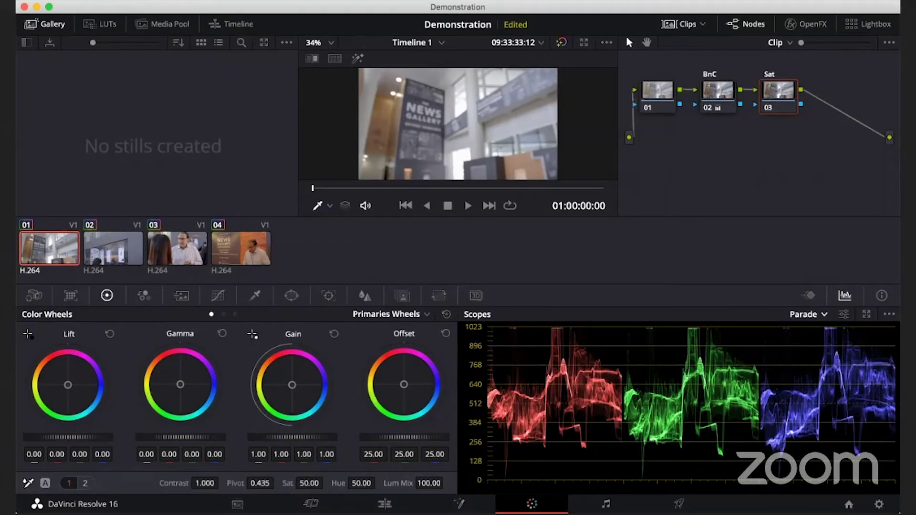
Step: Set the saturation of the Sat node to 89.80
{"action": "left_click_drag", "start_coordinate": [309, 482], "coordinate": [285, 479]}
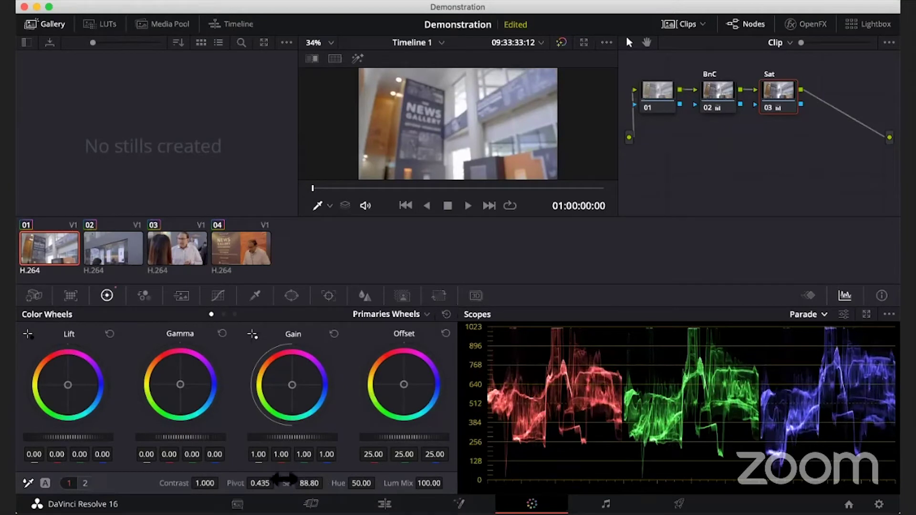
{"action": "double_click", "coordinate": [309, 483]}
{"action": "type", "text": "10.6"}
{"action": "key", "text": "Return"}
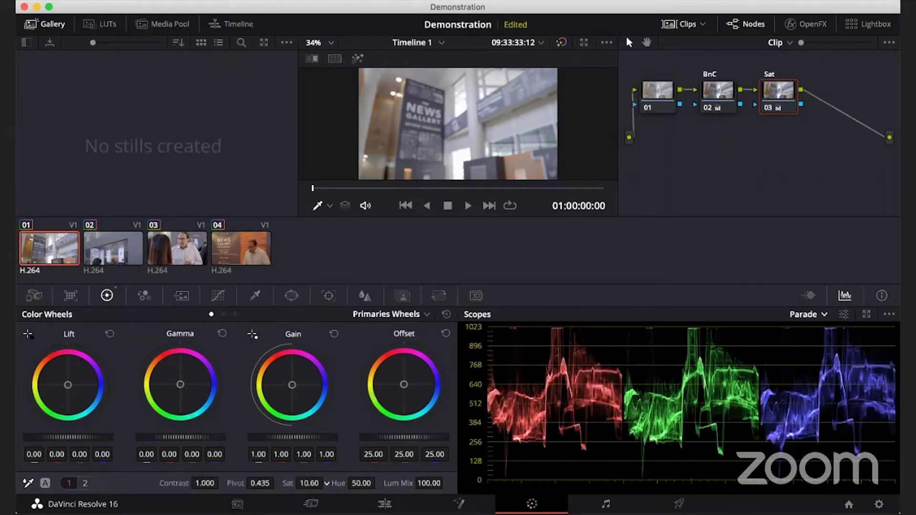
{"action": "type", "text": "8.8"}
{"action": "key", "text": "Return"}
{"action": "left_click_drag", "start_coordinate": [449, 259], "coordinate": [706, 265]}
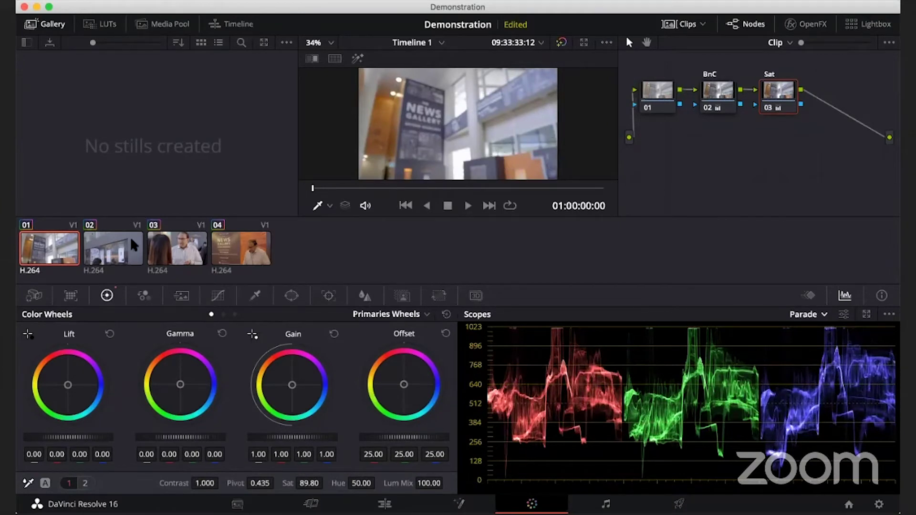
Step: Reset the grade on the only node of clip 02
{"action": "left_click", "coordinate": [114, 257]}
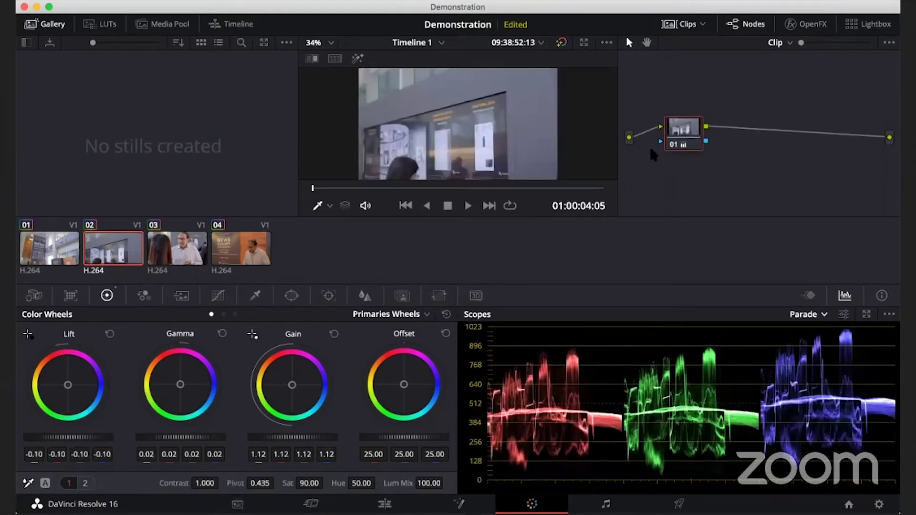
{"action": "right_click", "coordinate": [686, 135]}
{"action": "left_click", "coordinate": [732, 140]}
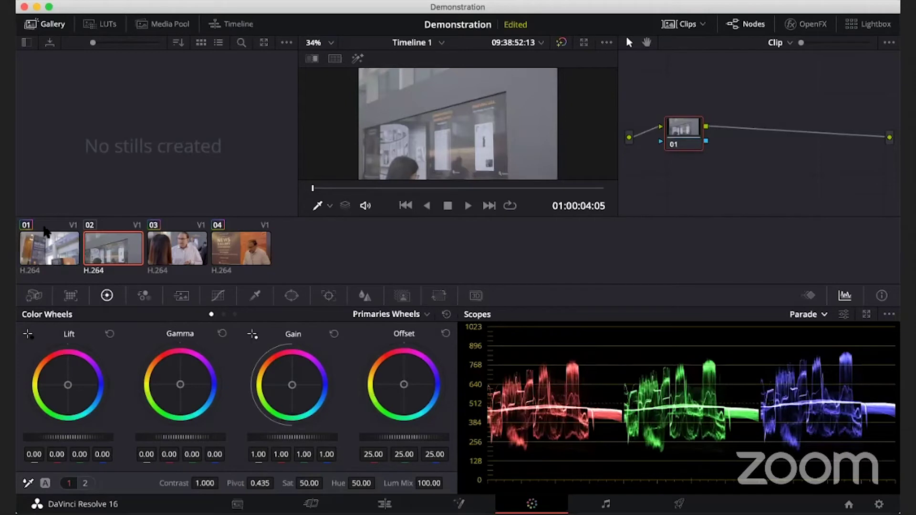
Step: Apply the grade of clip 01 to clip 02
{"action": "left_click", "coordinate": [33, 245]}
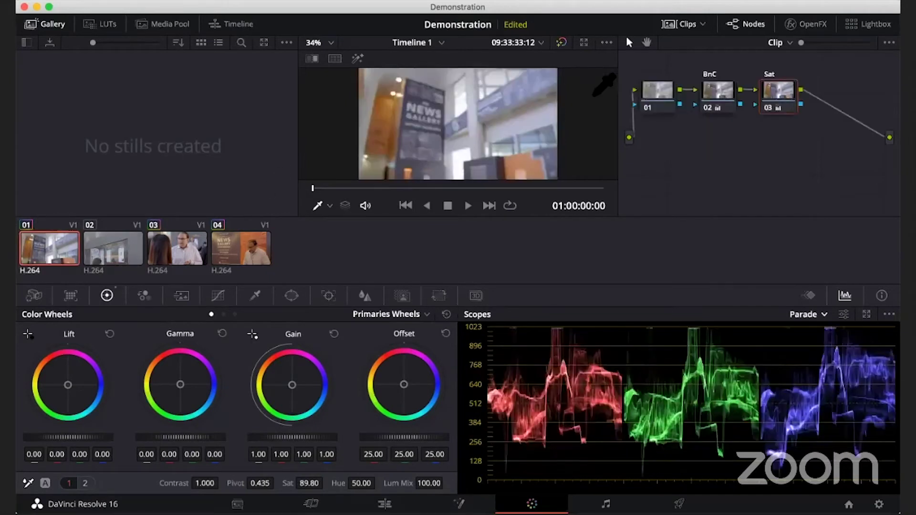
{"action": "left_click", "coordinate": [109, 247]}
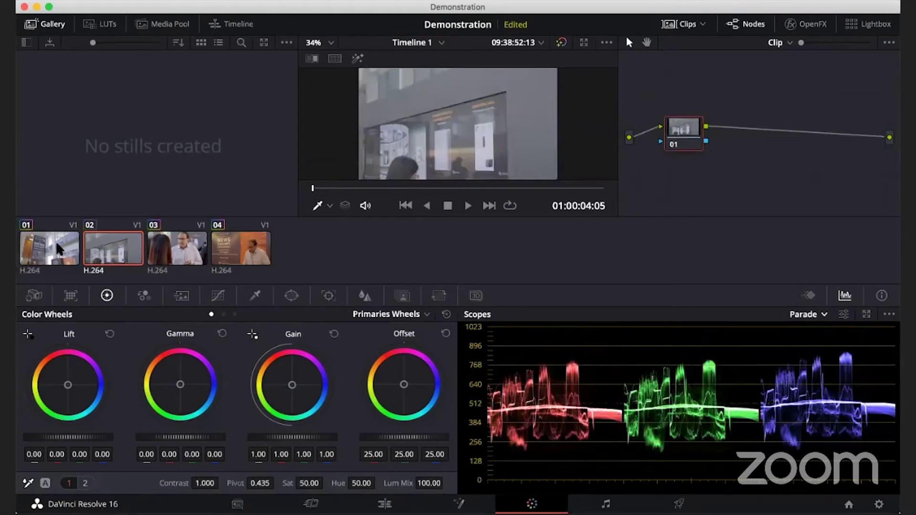
{"action": "right_click", "coordinate": [48, 242]}
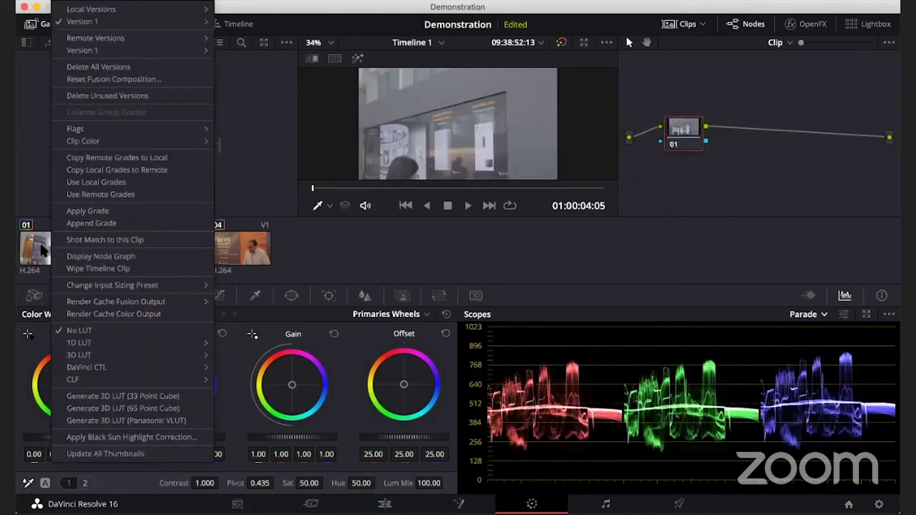
{"action": "left_click", "coordinate": [108, 213]}
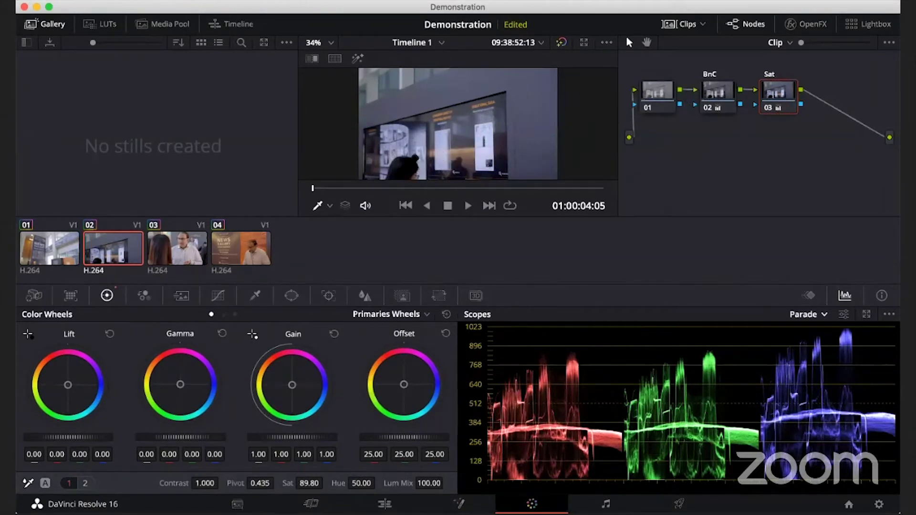
Step: At 01:00:06:04 in clip 02, set the BnC node's Lift to -0.10 and Gain to 1.27
{"action": "left_click_drag", "start_coordinate": [369, 189], "coordinate": [414, 189]}
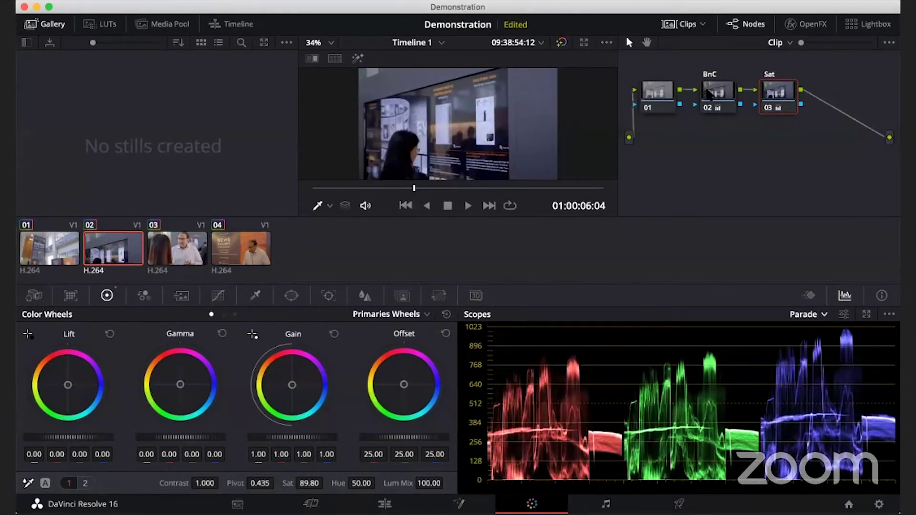
{"action": "left_click", "coordinate": [710, 93]}
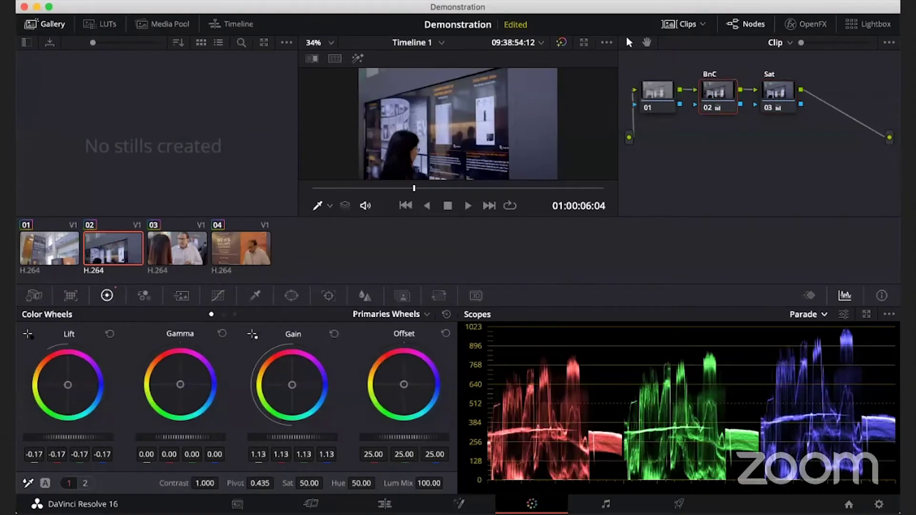
{"action": "left_click_drag", "start_coordinate": [68, 437], "coordinate": [85, 437]}
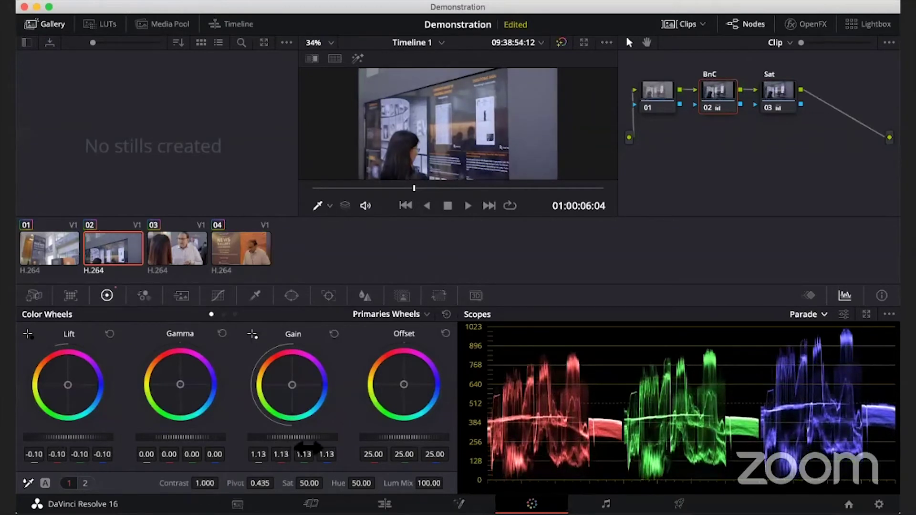
{"action": "left_click_drag", "start_coordinate": [292, 437], "coordinate": [301, 437]}
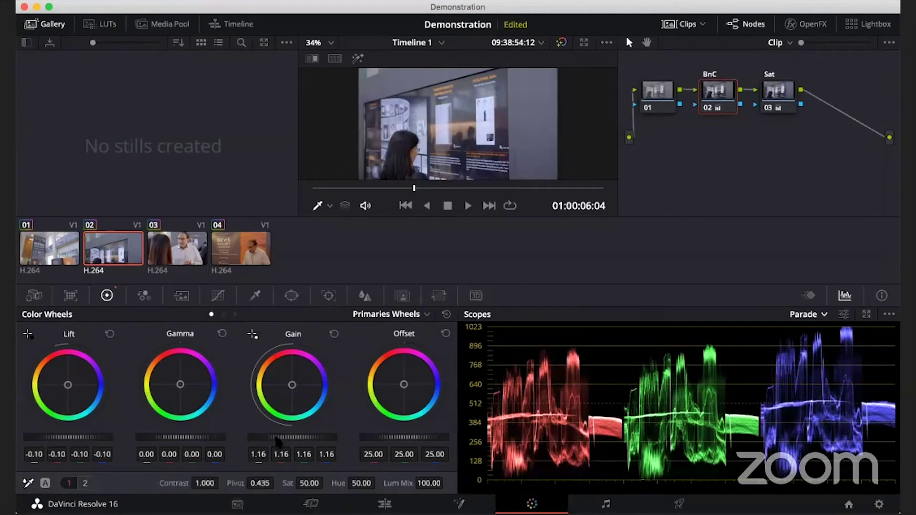
{"action": "left_click_drag", "start_coordinate": [292, 437], "coordinate": [306, 437]}
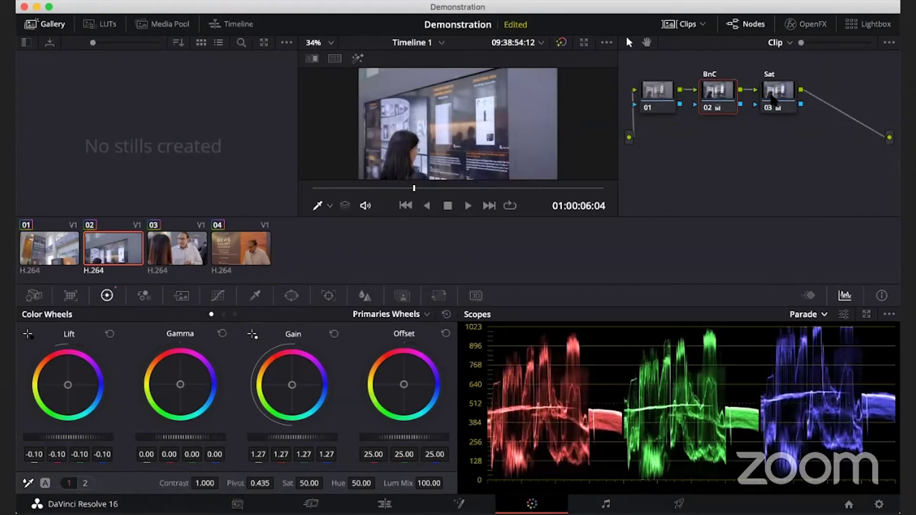
Step: Add a serial node labelled "WB" after clip 02's Sat node and show its temperature and tint adjustments
{"action": "left_click", "coordinate": [773, 99]}
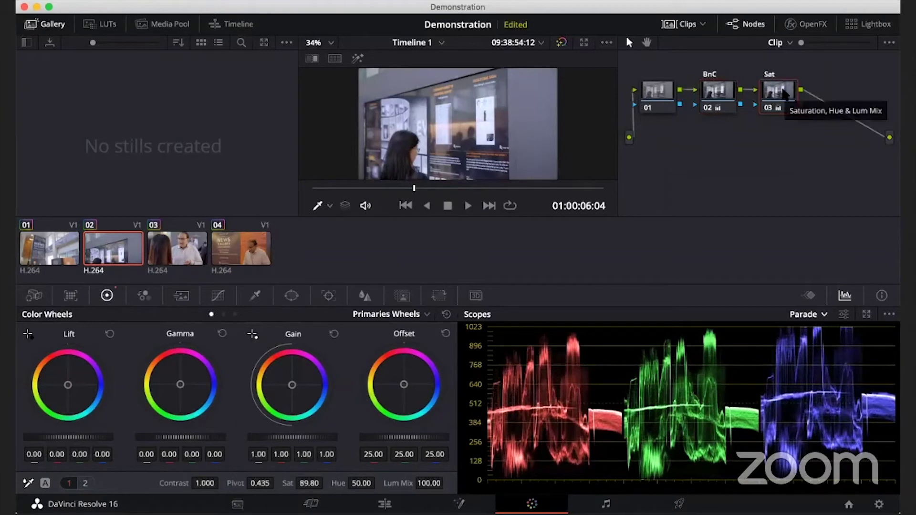
{"action": "key", "text": "alt+s"}
{"action": "right_click", "coordinate": [832, 90]}
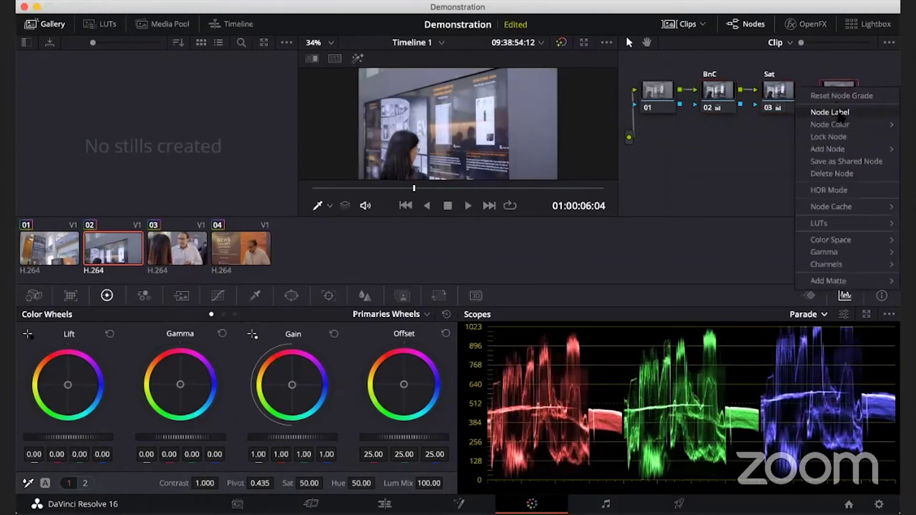
{"action": "left_click", "coordinate": [840, 113]}
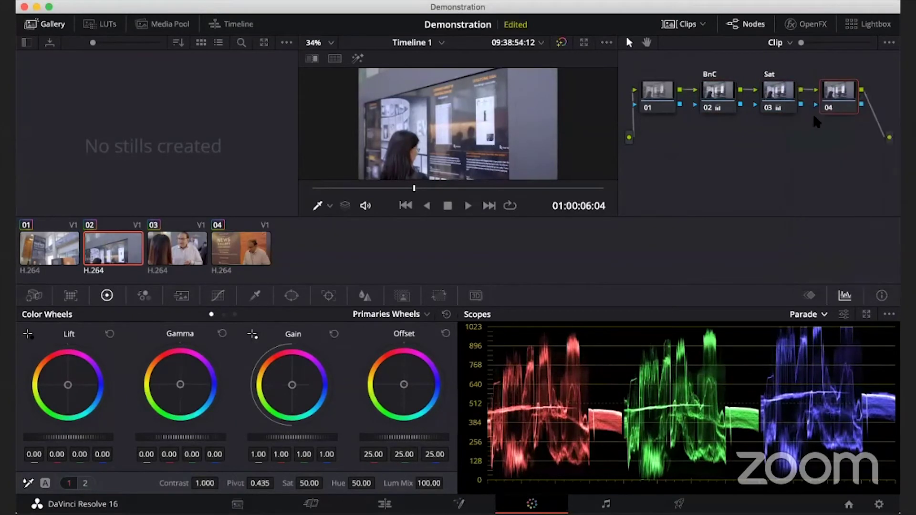
{"action": "type", "text": "WB"}
{"action": "key", "text": "Return"}
{"action": "left_click", "coordinate": [89, 482]}
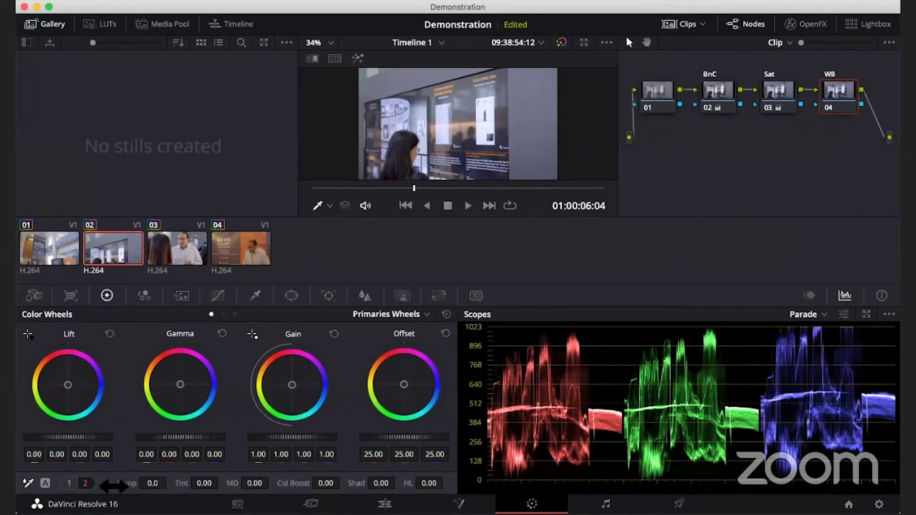
Step: Set the temperature of clip 02's WB node to 740
{"action": "left_click", "coordinate": [70, 483]}
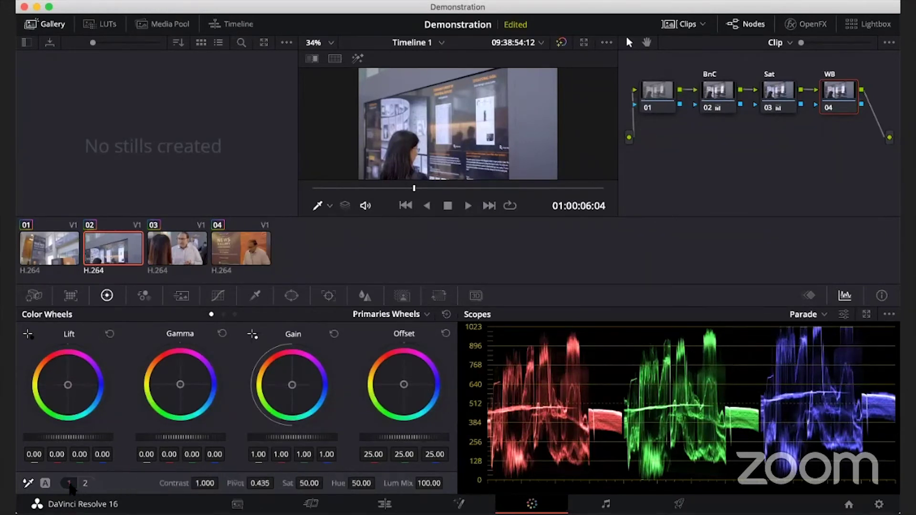
{"action": "left_click", "coordinate": [85, 483]}
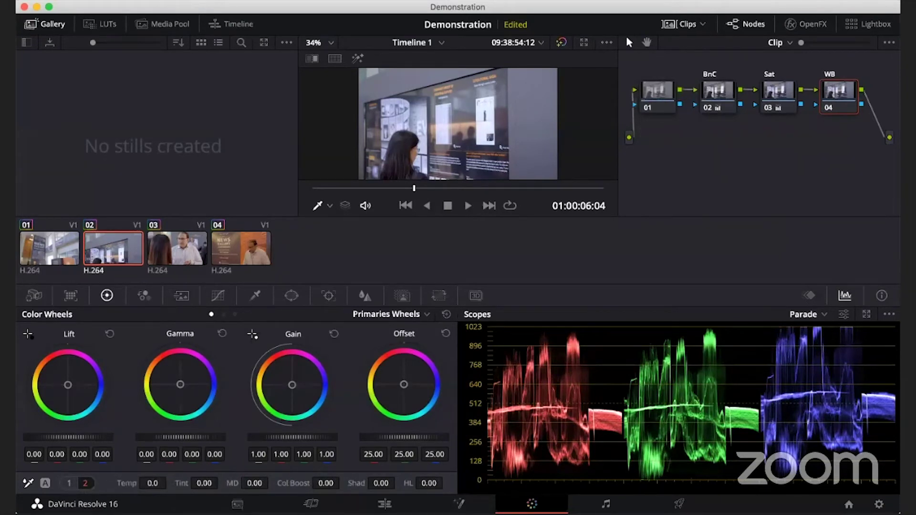
{"action": "left_click_drag", "start_coordinate": [153, 482], "coordinate": [195, 483]}
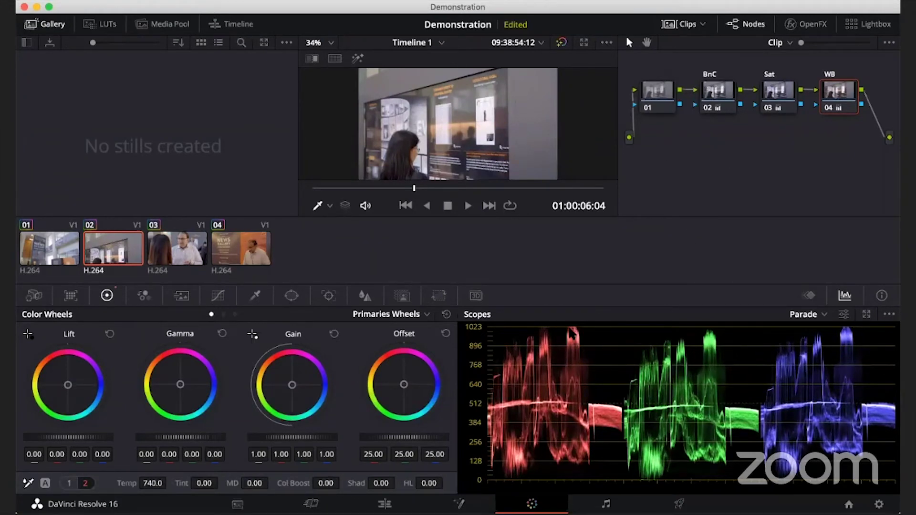
Step: Set the Gain of clip 02's BnC node to 1.24 and check the grade at 01:00:08:00
{"action": "left_click", "coordinate": [778, 93]}
{"action": "left_click", "coordinate": [716, 93]}
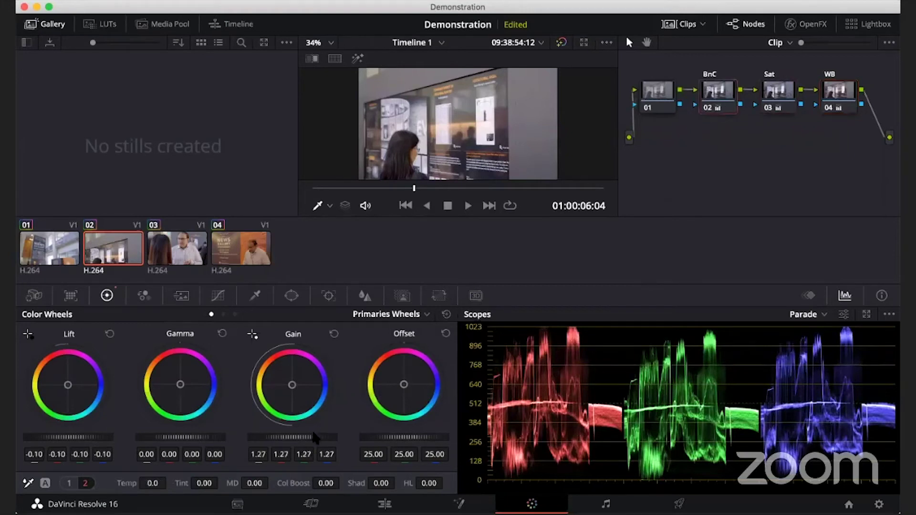
{"action": "left_click_drag", "start_coordinate": [292, 437], "coordinate": [324, 435]}
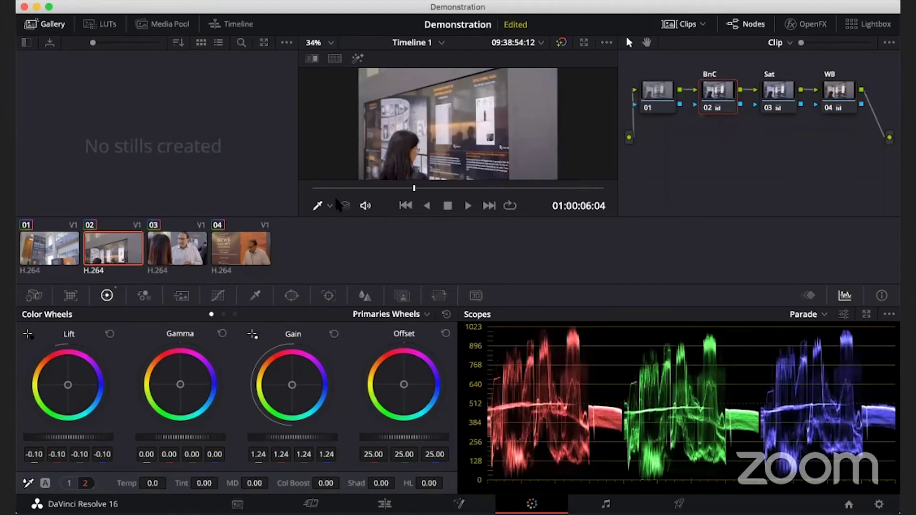
{"action": "left_click_drag", "start_coordinate": [414, 190], "coordinate": [508, 204]}
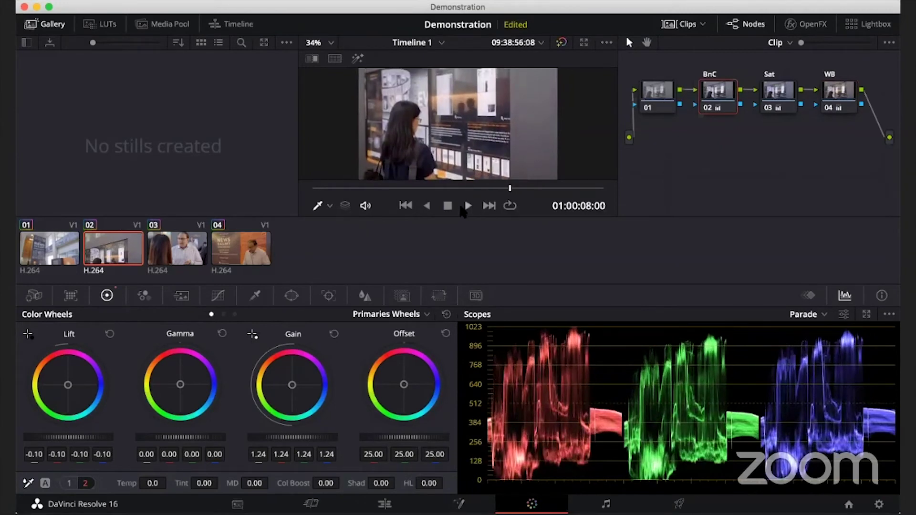
Step: Add a serial node labelled "BnC" after clip 04's first node and set its Gain to 1.16
{"action": "left_click", "coordinate": [263, 259]}
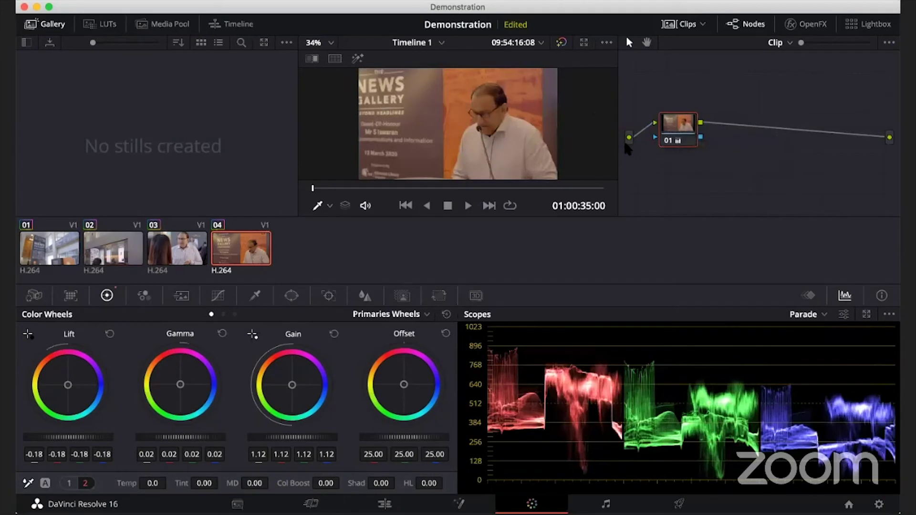
{"action": "key", "text": "alt+s"}
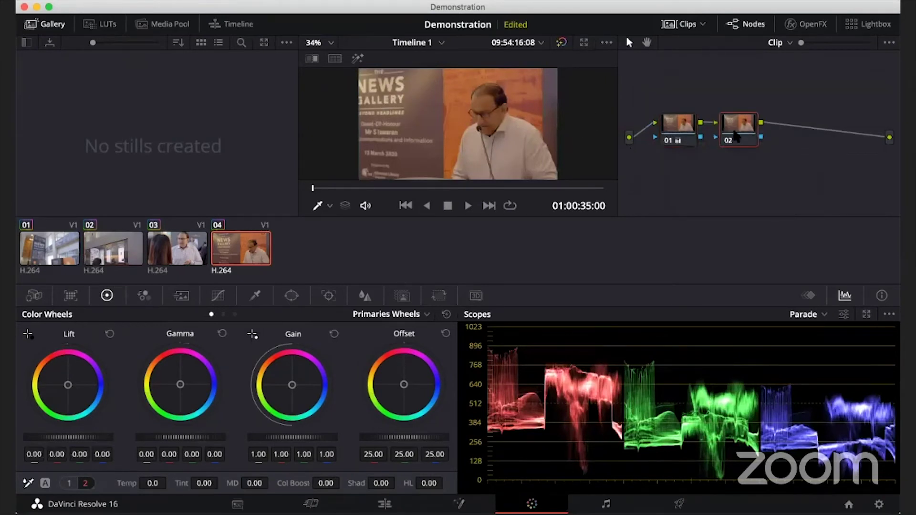
{"action": "right_click", "coordinate": [753, 138]}
{"action": "left_click", "coordinate": [767, 157]}
{"action": "type", "text": "BnC"}
{"action": "key", "text": "Return"}
{"action": "left_click_drag", "start_coordinate": [292, 437], "coordinate": [313, 437]}
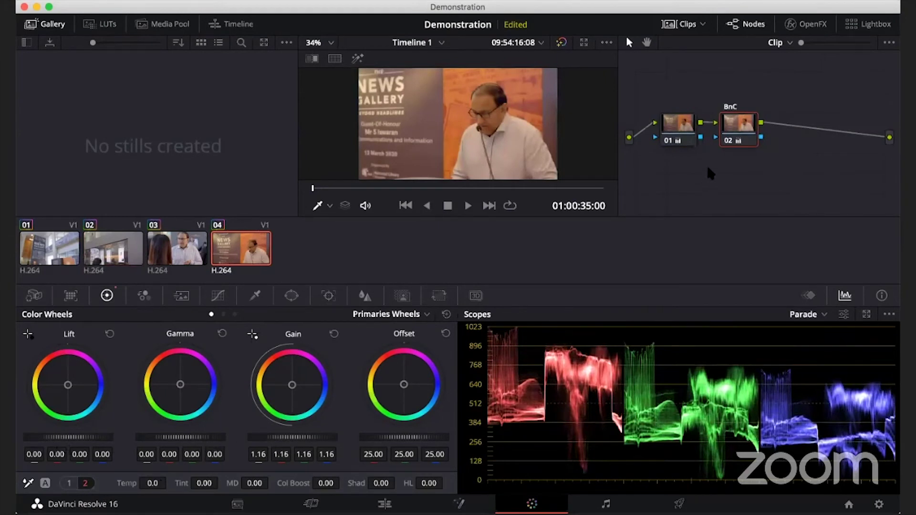
Step: Add a serial node labelled "WB" after clip 04's BnC node and set its temperature to -1980
{"action": "key", "text": "alt+s"}
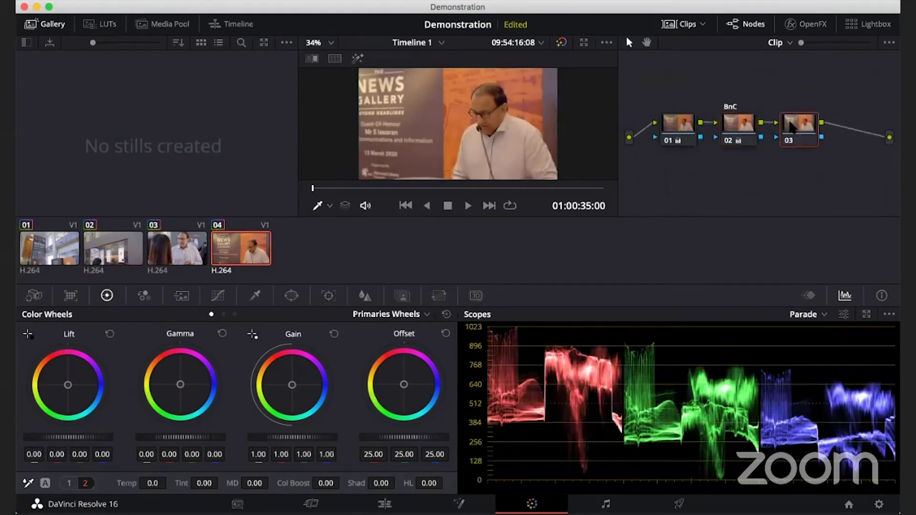
{"action": "right_click", "coordinate": [789, 126]}
{"action": "left_click", "coordinate": [813, 150]}
{"action": "type", "text": "WB"}
{"action": "key", "text": "Return"}
{"action": "mouse_move", "coordinate": [152, 483]}
{"action": "left_mouse_down"}
{"action": "mouse_move", "coordinate": [130, 482]}
{"action": "mouse_move", "coordinate": [172, 483]}
{"action": "left_mouse_up"}
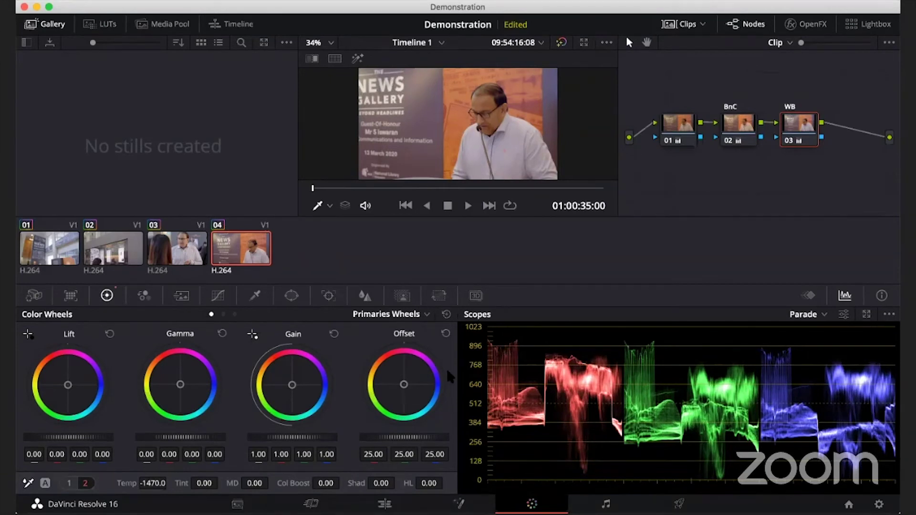
{"action": "left_click_drag", "start_coordinate": [152, 483], "coordinate": [146, 483]}
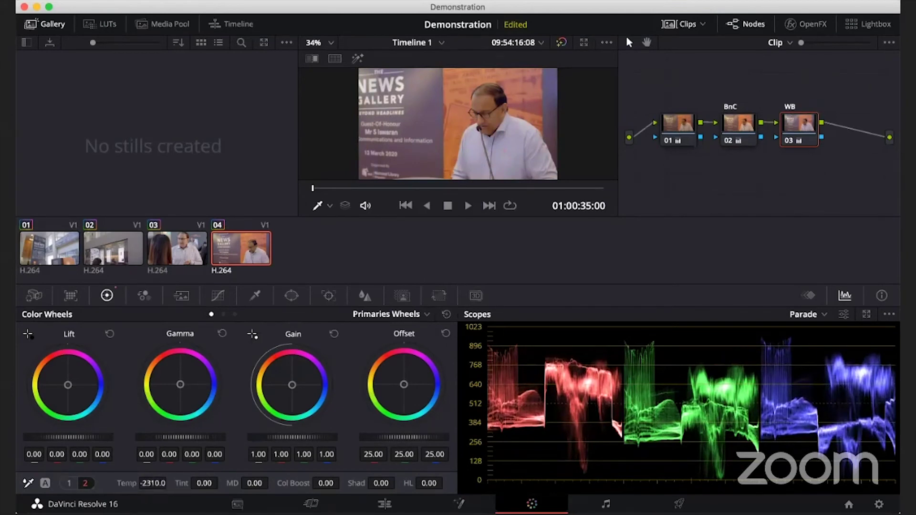
{"action": "left_click_drag", "start_coordinate": [152, 482], "coordinate": [169, 483]}
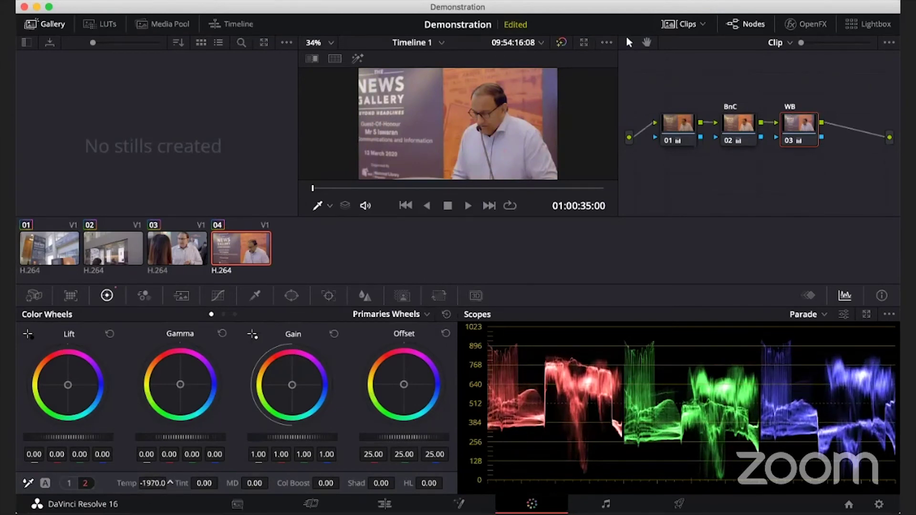
Step: Compare the grades of clips 01 and 04 and view the timeline's render settings
{"action": "left_click", "coordinate": [65, 258]}
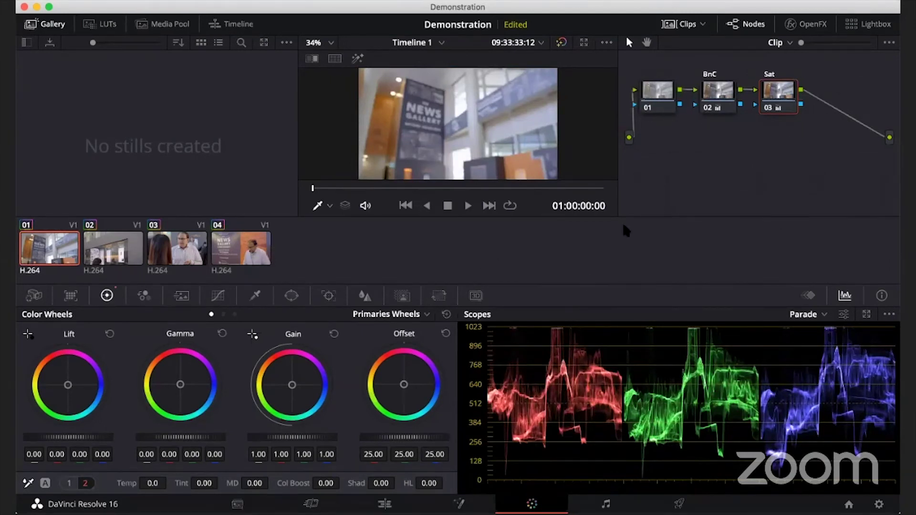
{"action": "left_click", "coordinate": [234, 263]}
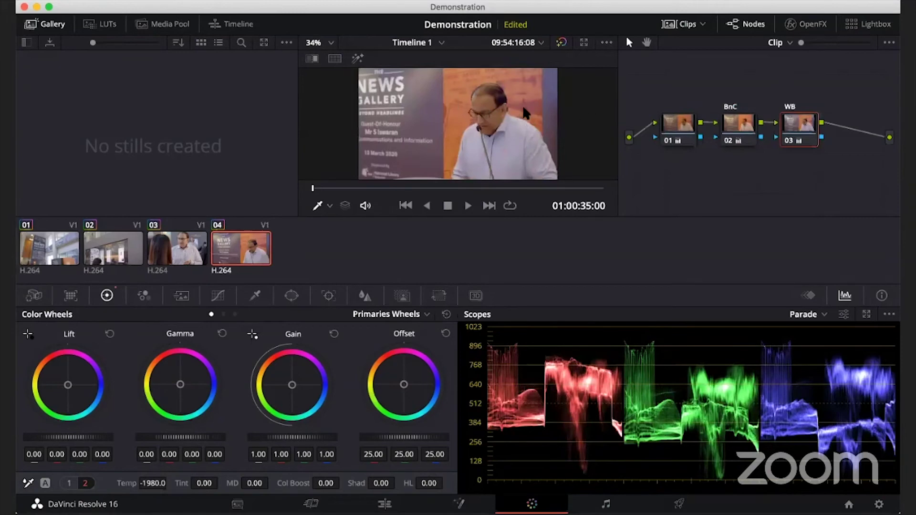
{"action": "key", "text": "shift+8"}
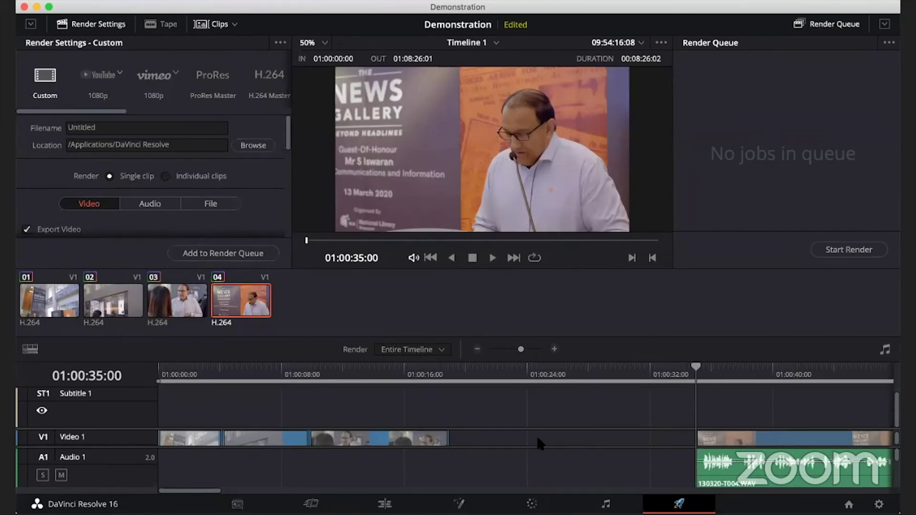
{"action": "left_click", "coordinate": [531, 503]}
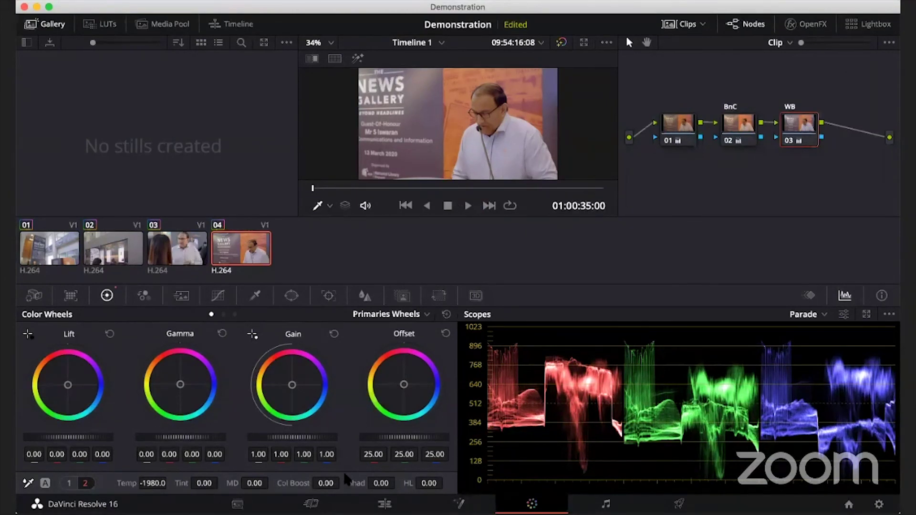
Step: In the edit timeline, split the last Video 1 clip with its audio near the middle and move the second part to start at 01:00:46:14
{"action": "left_click", "coordinate": [382, 502]}
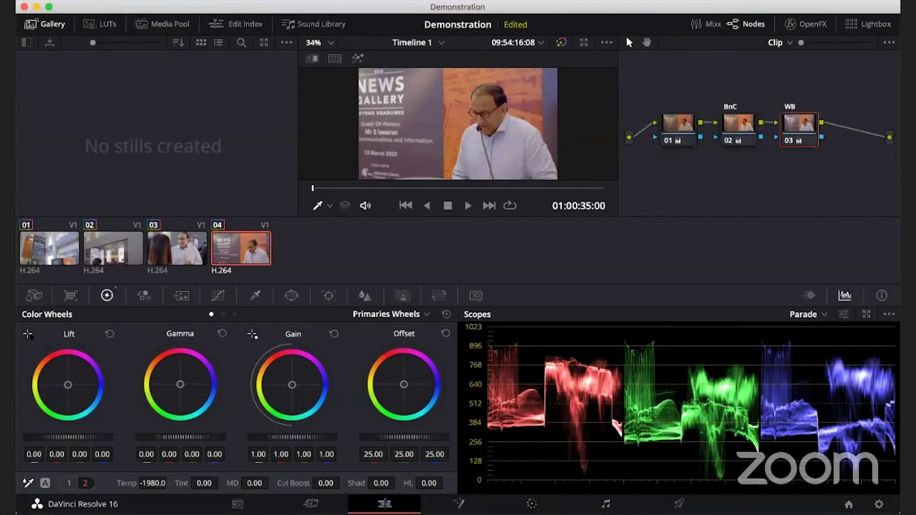
{"action": "left_click", "coordinate": [323, 310]}
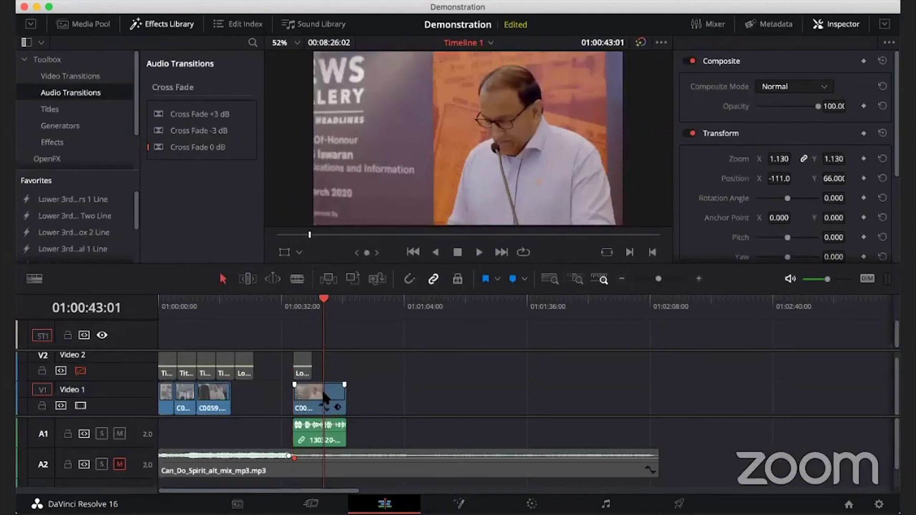
{"action": "left_click", "coordinate": [312, 306]}
{"action": "left_click_drag", "start_coordinate": [311, 306], "coordinate": [347, 306]}
{"action": "left_click", "coordinate": [315, 404]}
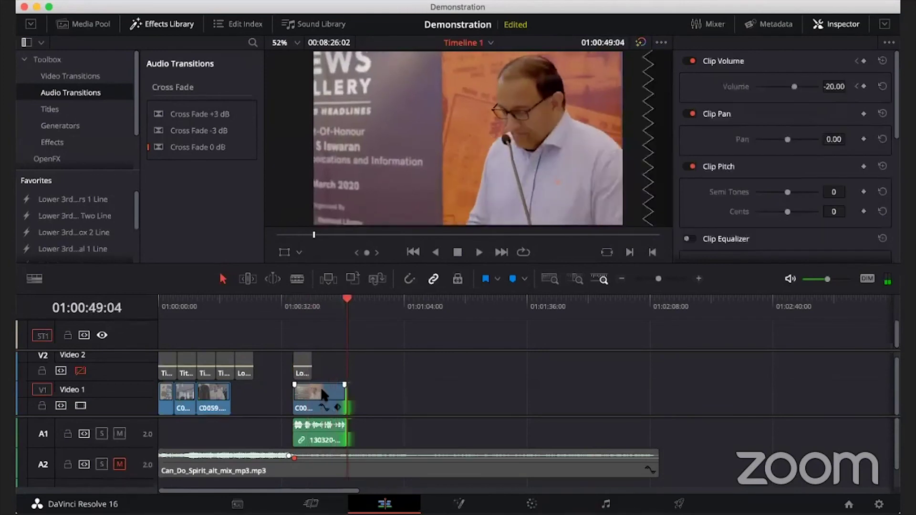
{"action": "key", "text": "b"}
{"action": "left_click", "coordinate": [318, 396]}
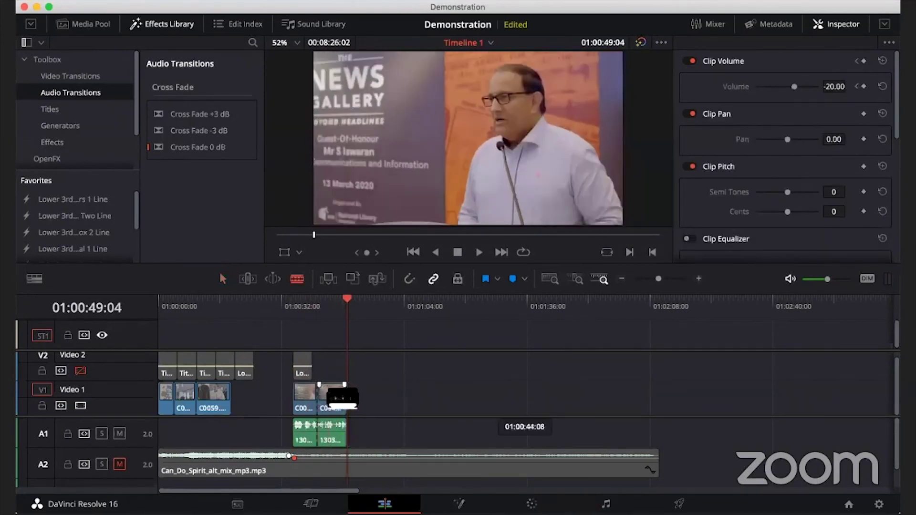
{"action": "key", "text": "a"}
{"action": "left_click_drag", "start_coordinate": [331, 398], "coordinate": [351, 399]}
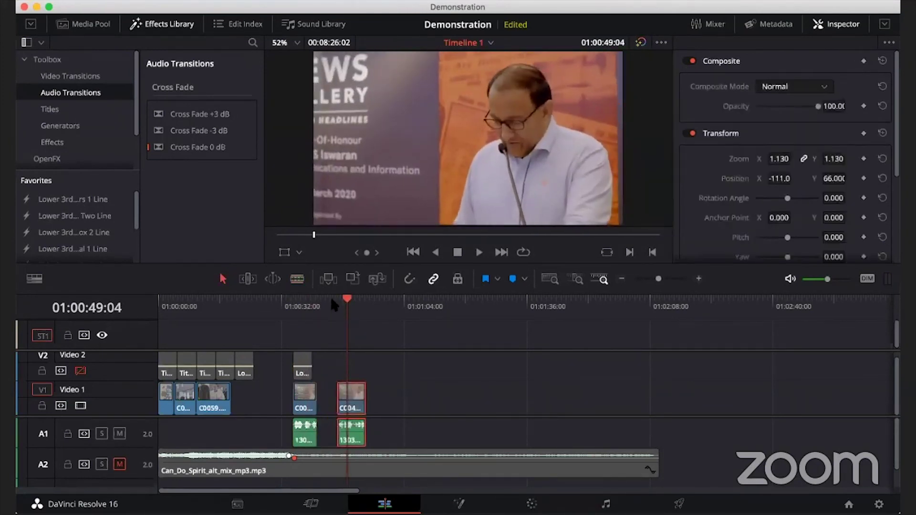
Step: Back in the colour grading workspace, adjust the Gain of clip 04's BnC node and compare the result with clip 05
{"action": "left_click", "coordinate": [531, 504]}
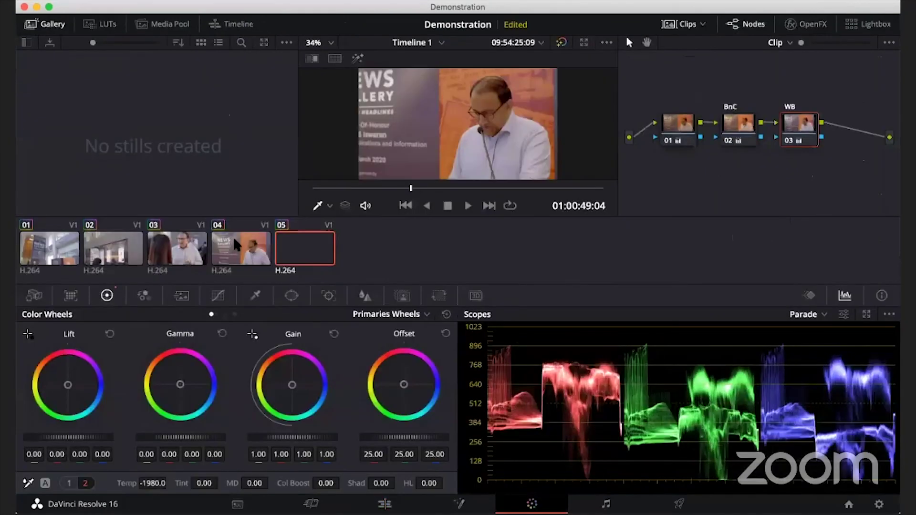
{"action": "left_click", "coordinate": [242, 254]}
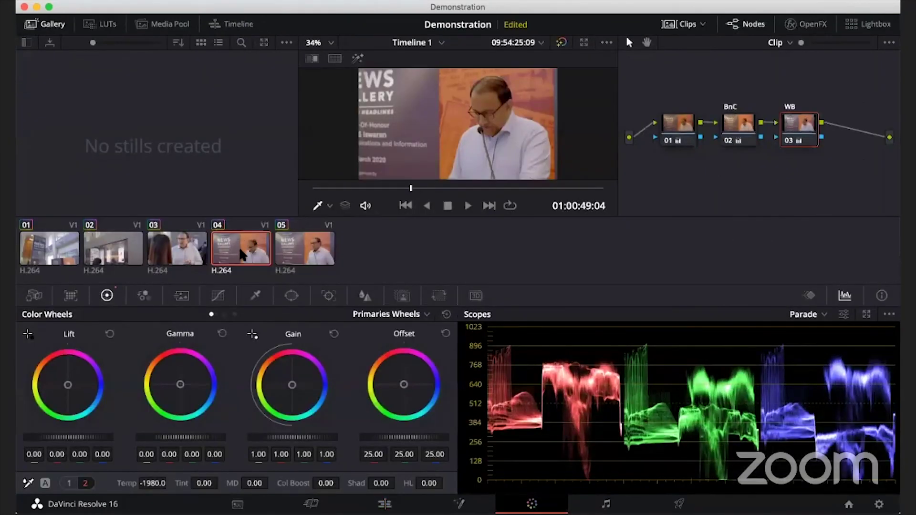
{"action": "left_click", "coordinate": [747, 128]}
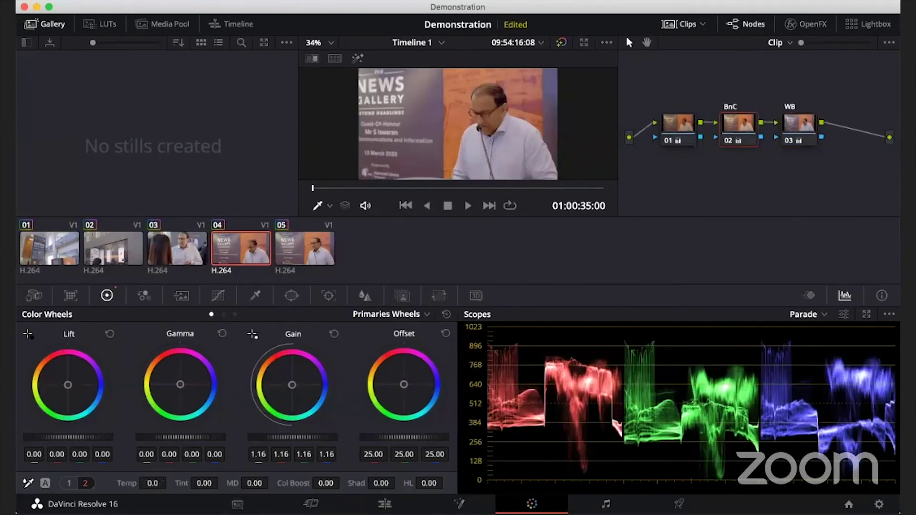
{"action": "left_click_drag", "start_coordinate": [292, 437], "coordinate": [329, 437]}
{"action": "left_click", "coordinate": [296, 239]}
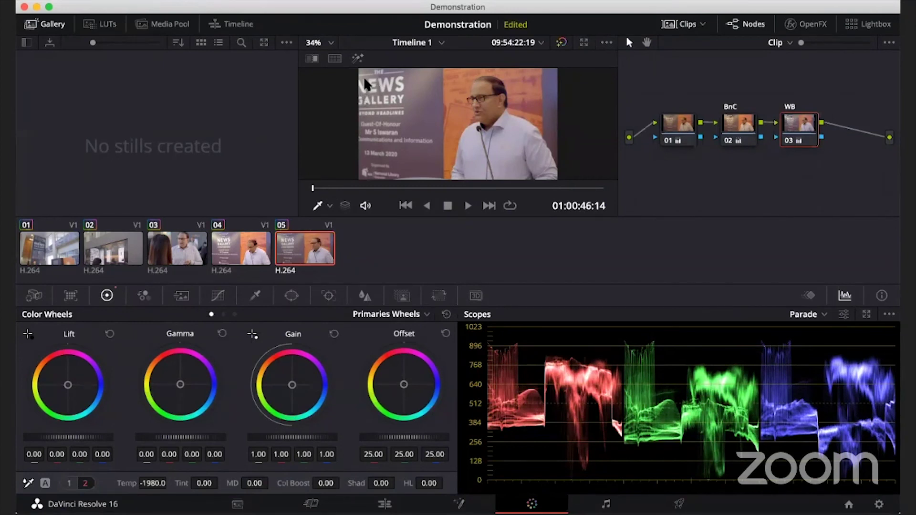
Step: View the Window, Blur and Sharpen controls for clip 05's WB node
{"action": "left_click", "coordinate": [291, 296]}
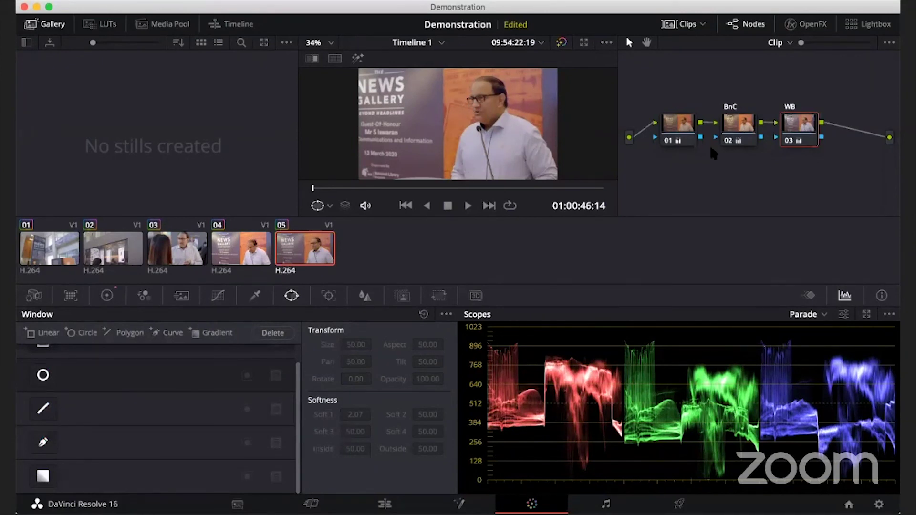
{"action": "left_click", "coordinate": [365, 297]}
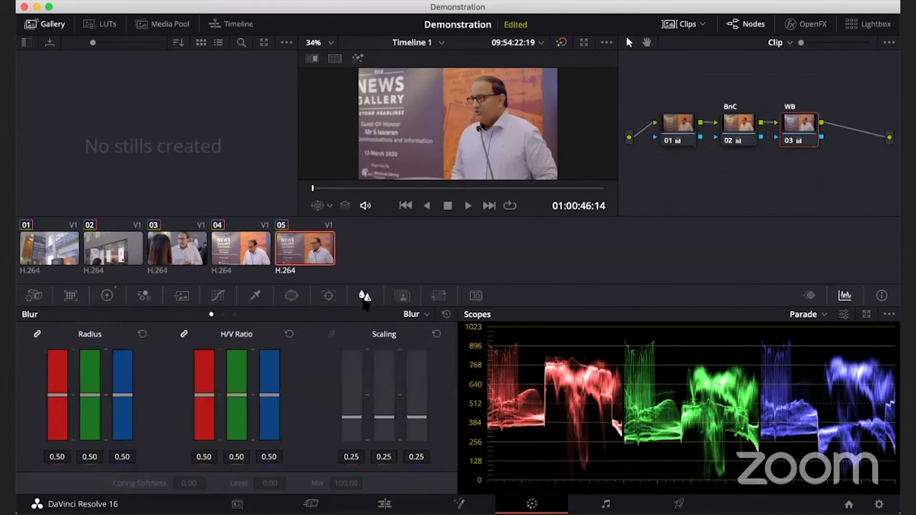
{"action": "left_click", "coordinate": [417, 316]}
{"action": "left_click", "coordinate": [430, 344]}
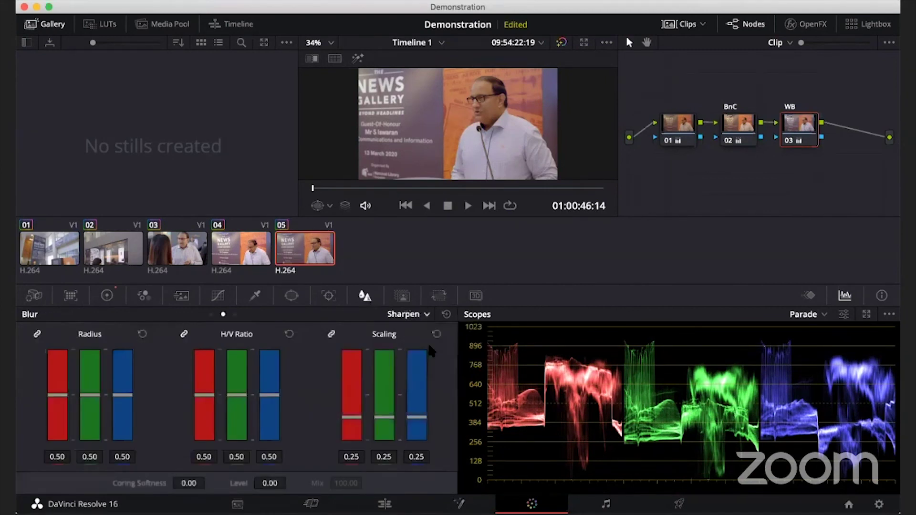